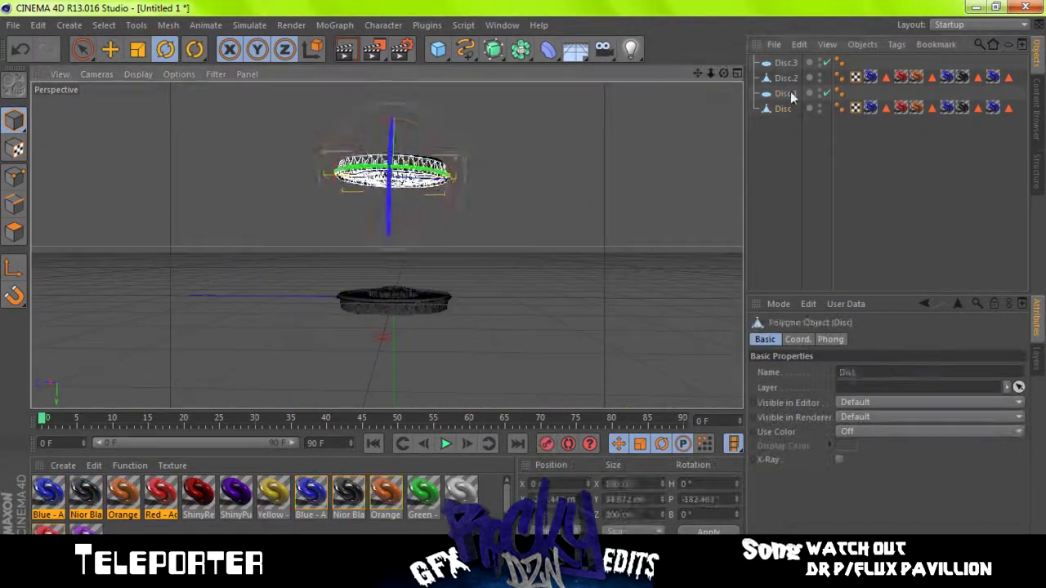
# Add a thin solid Tube pillar with zero inner radius, apply Nior Black, and duplicate it
pyautogui.keyDown('ctrl'); pyautogui.click(785, 93); pyautogui.keyUp('ctrl')
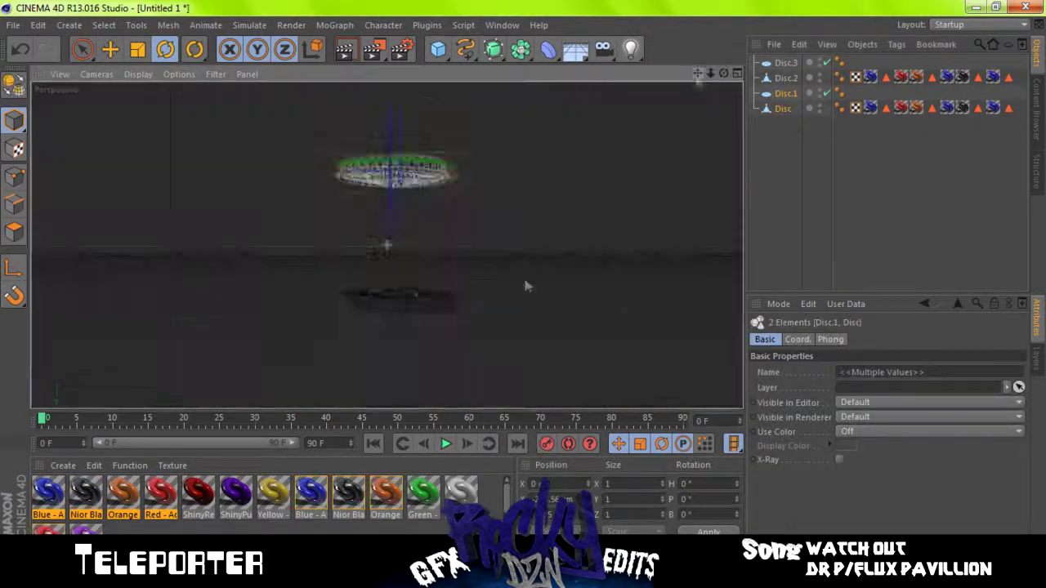
pyautogui.click(344, 51)
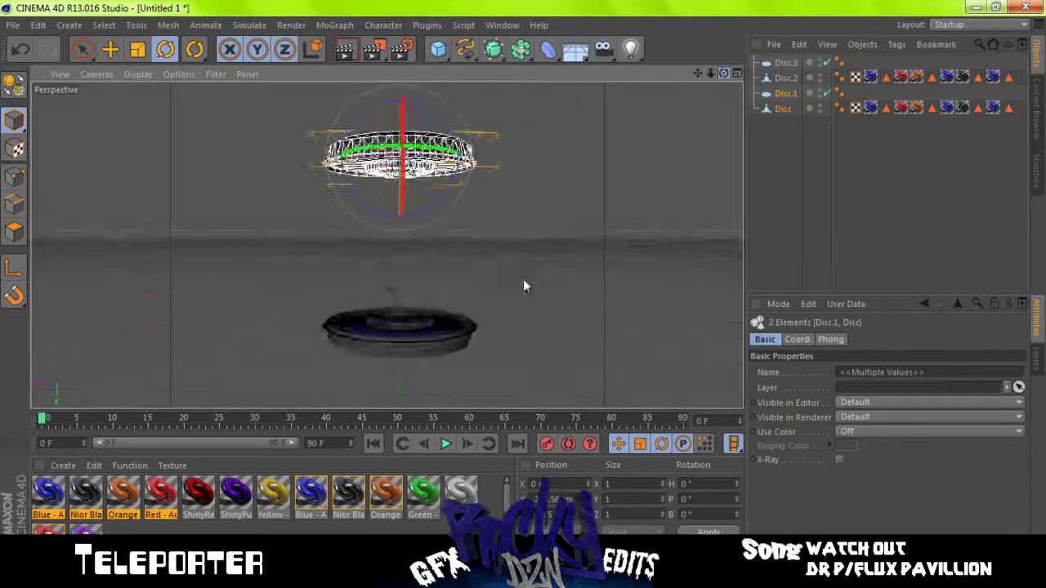
pyautogui.moveTo(438, 49); pyautogui.dragTo(592, 204)
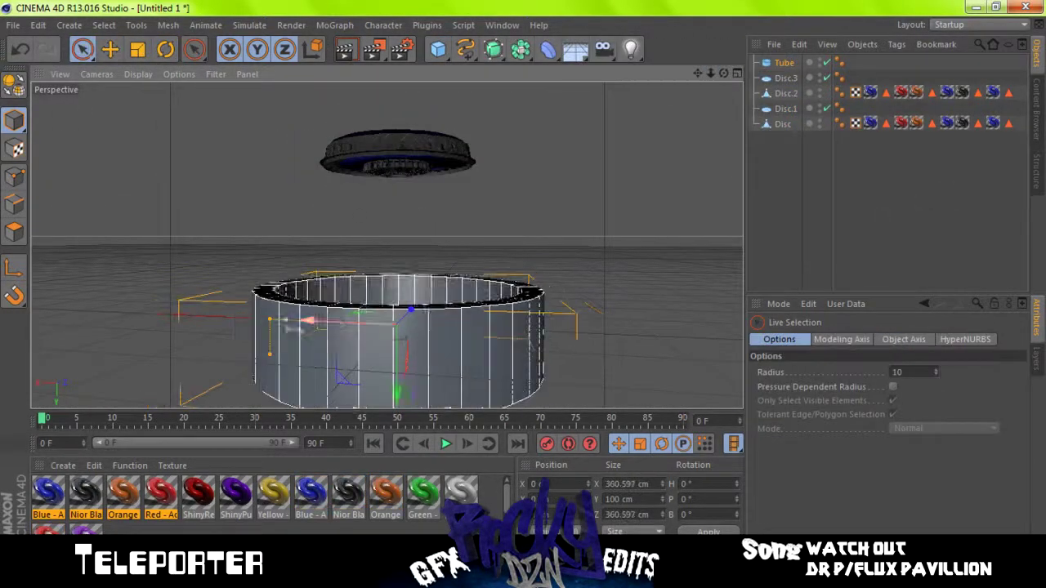
pyautogui.moveTo(276, 325); pyautogui.dragTo(343, 245)
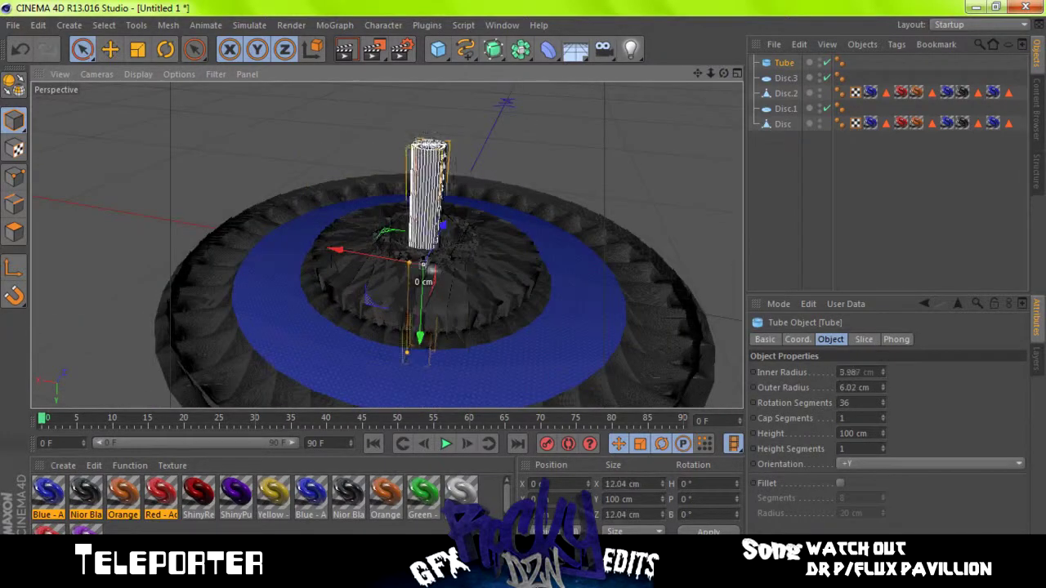
pyautogui.moveTo(506, 205); pyautogui.dragTo(527, 283)
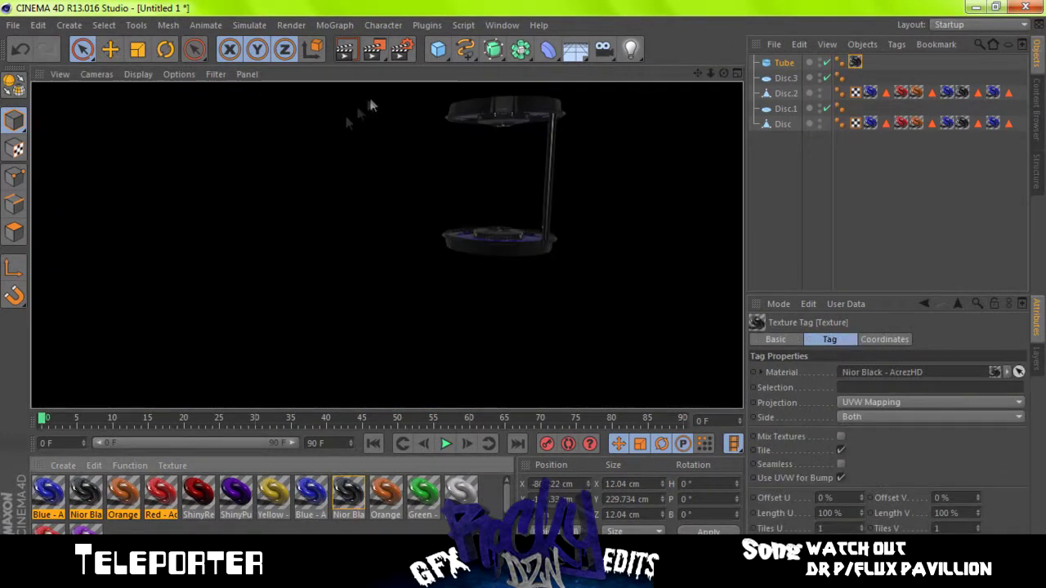
pyautogui.moveTo(348, 490); pyautogui.dragTo(783, 62)
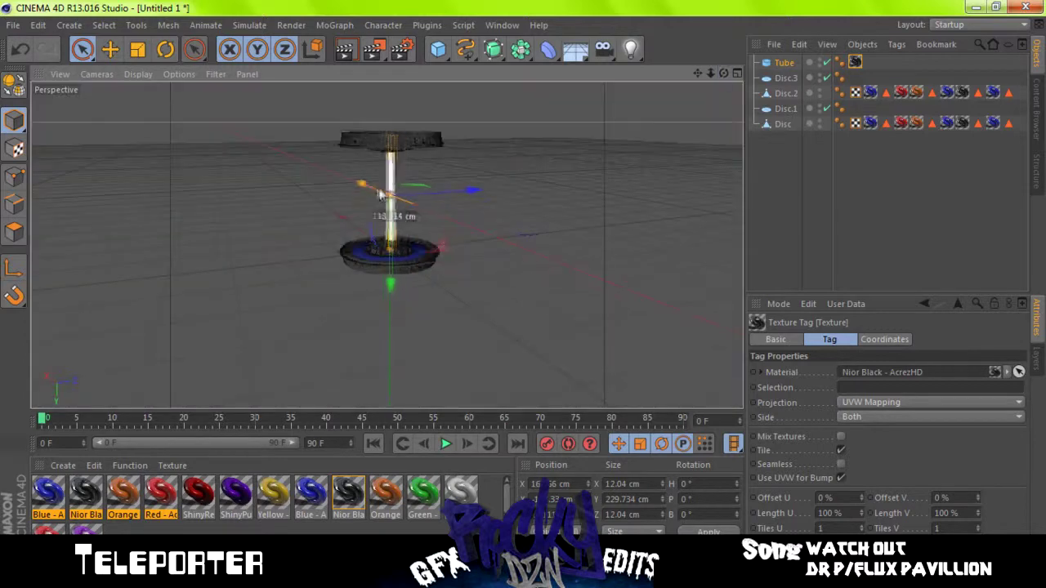
pyautogui.click(344, 49)
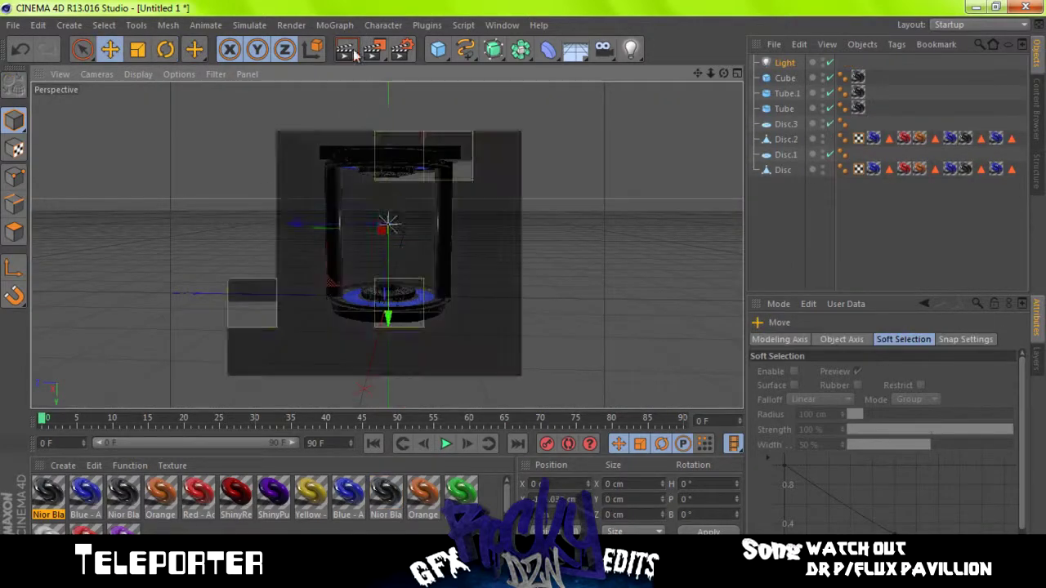
# Render preview views of the pod, then select the top box and add another light
pyautogui.click(354, 53)
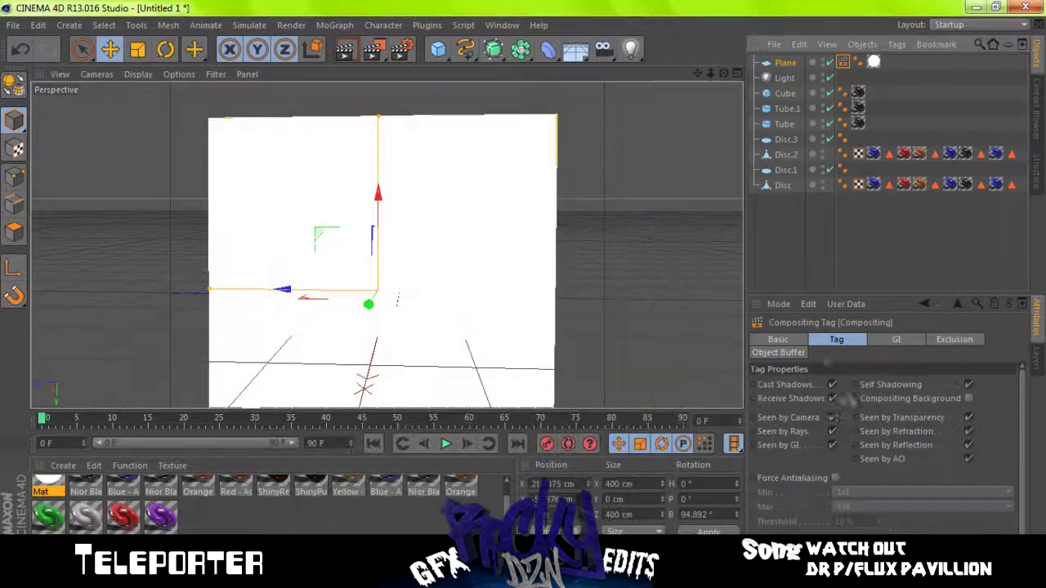
pyautogui.click(353, 50)
pyautogui.click(353, 51)
pyautogui.click(327, 157)
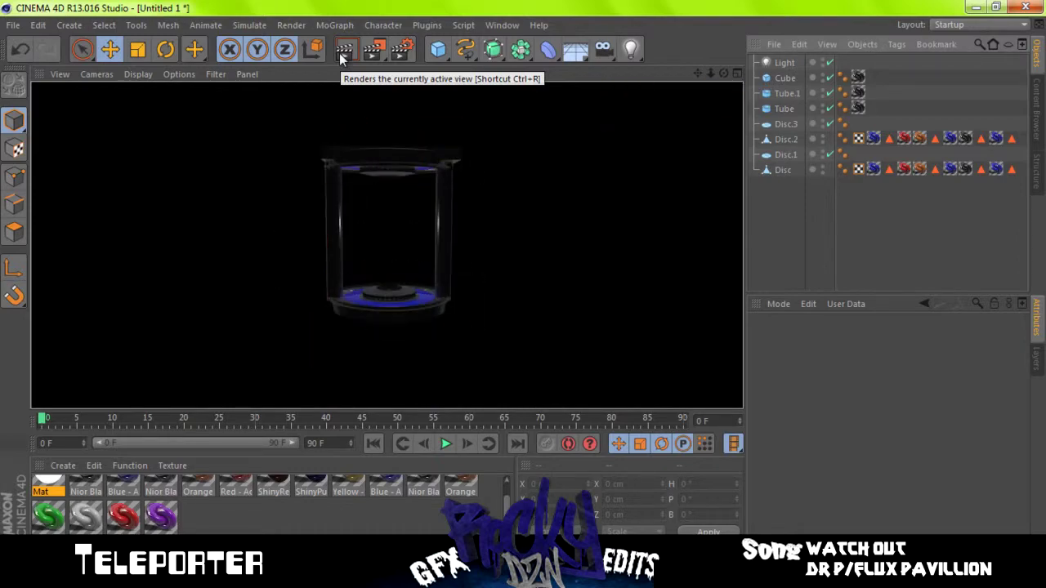
pyautogui.click(344, 50)
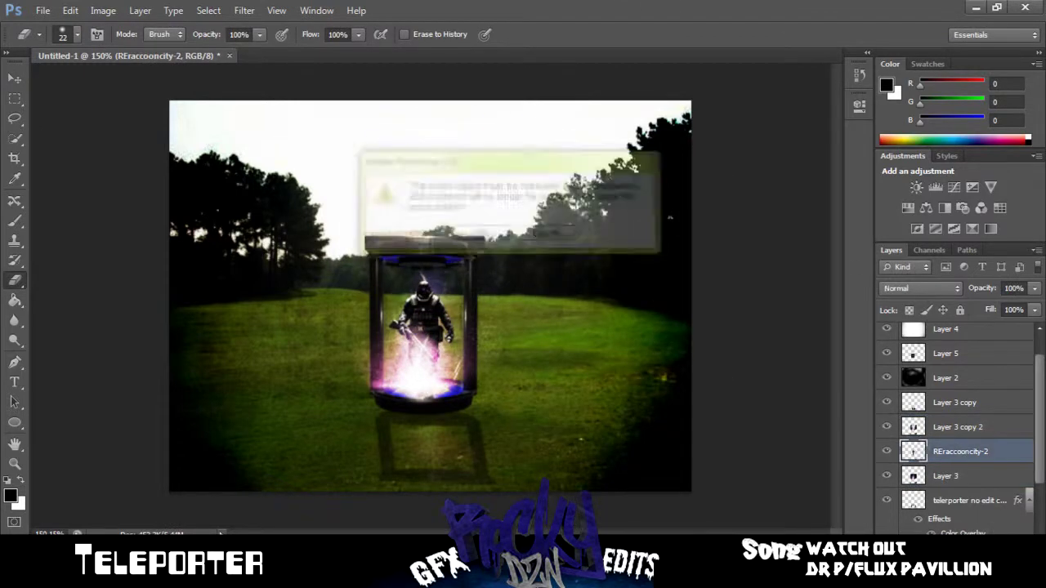
# Duplicate the glow layer and move the copy below REraccooncity-2
pyautogui.press('v')
pyautogui.hotkey('ctrl', 'j')
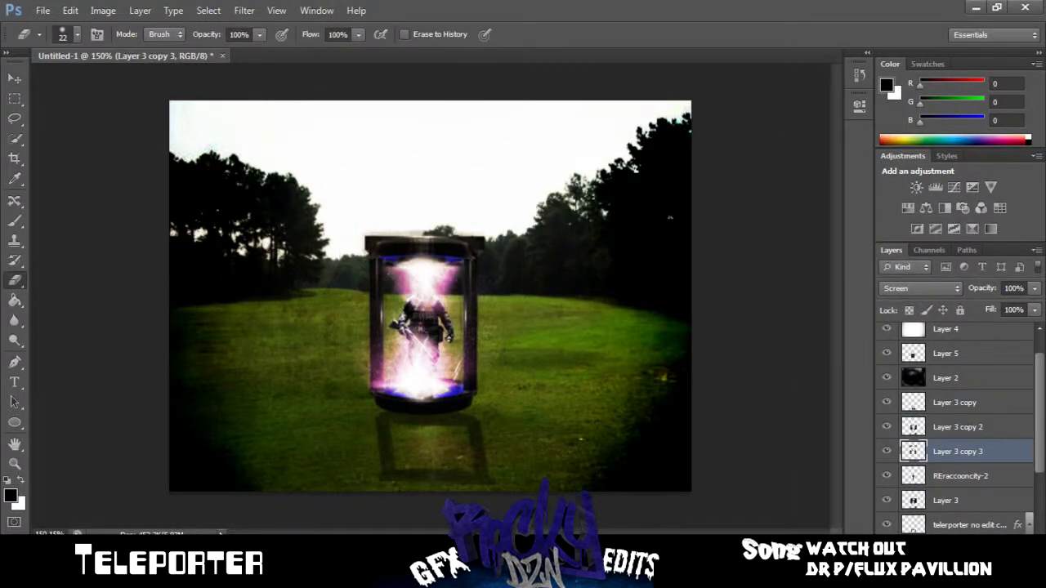
pyautogui.click(946, 431)
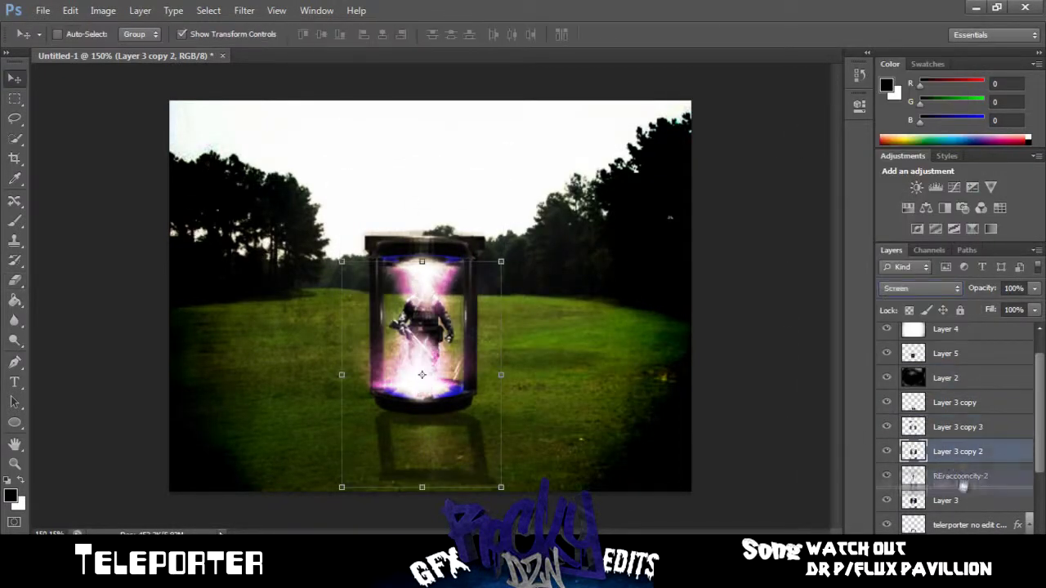
pyautogui.moveTo(972, 445); pyautogui.dragTo(981, 463)
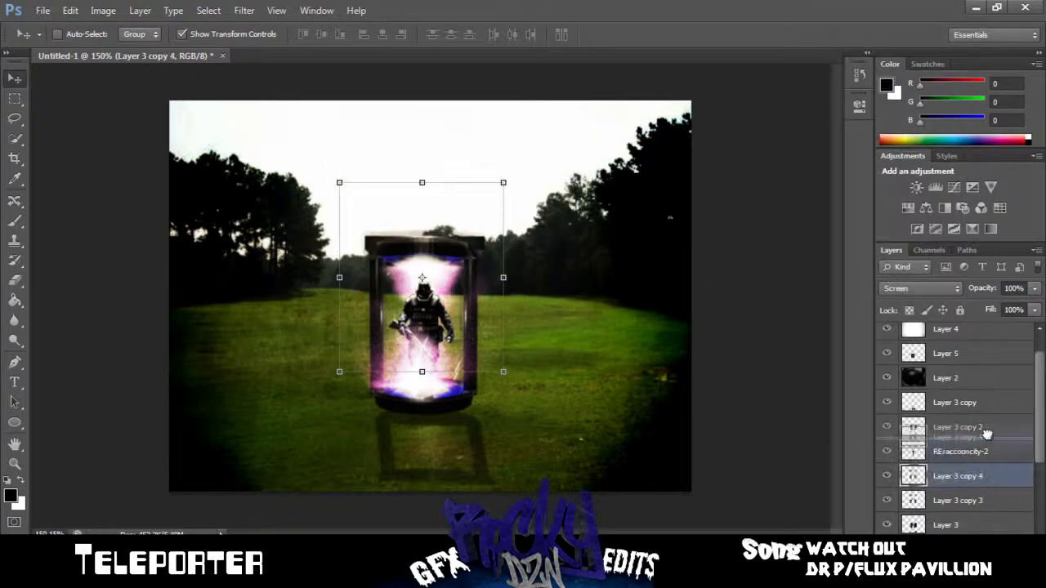
# Create a new empty layer and set up a brush with purple paint
pyautogui.hotkey('ctrl', 'shift', 'alt', 'n')
pyautogui.press('b')
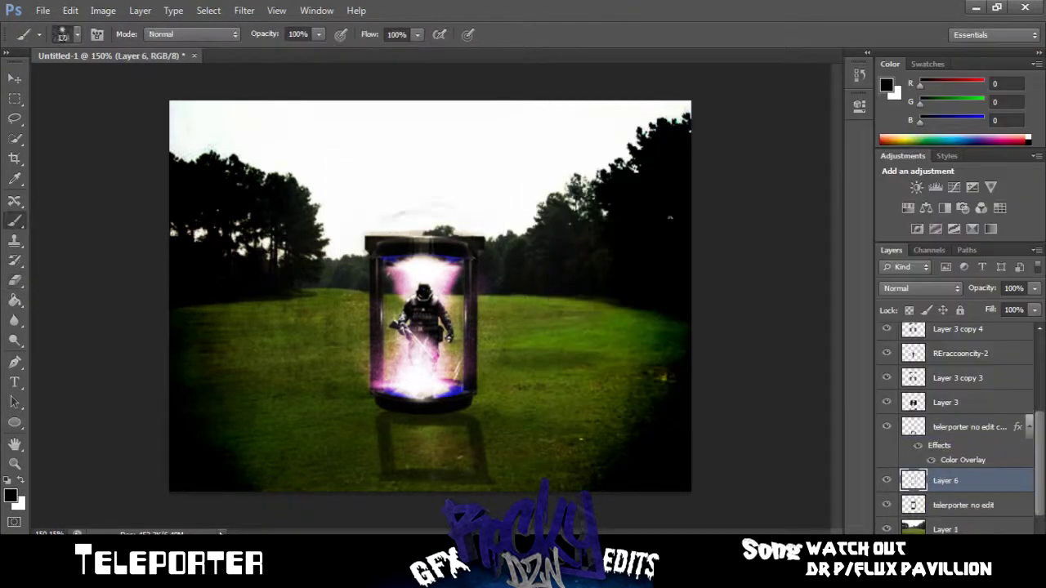
pyautogui.click(10, 495)
pyautogui.click(888, 185)
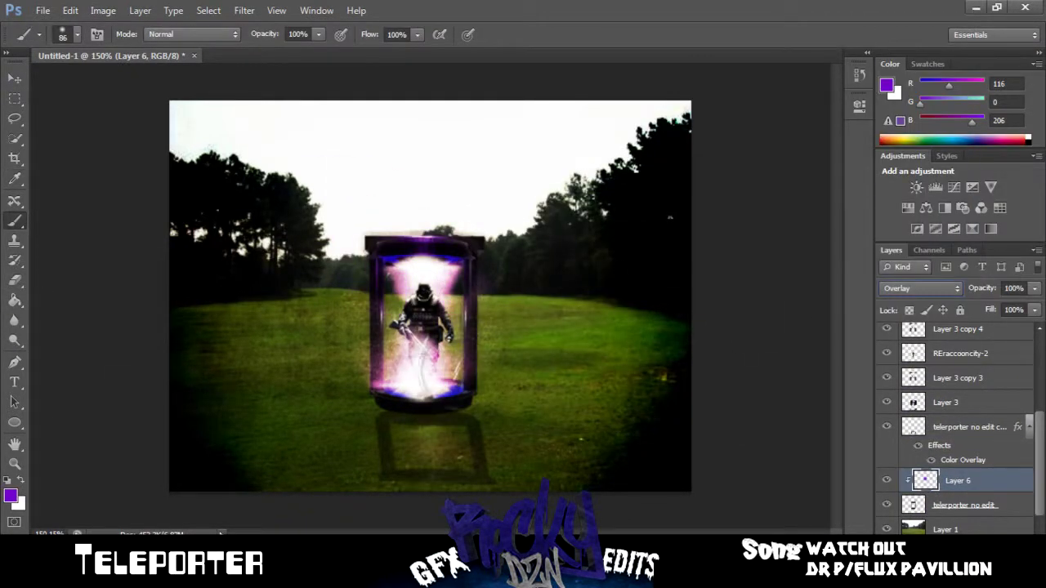
# Duplicate the pod layer and move the copy beneath the pod as a reflection
pyautogui.press('v')
pyautogui.hotkey('ctrl', 'j')
pyautogui.moveTo(482, 470); pyautogui.dragTo(487, 477)
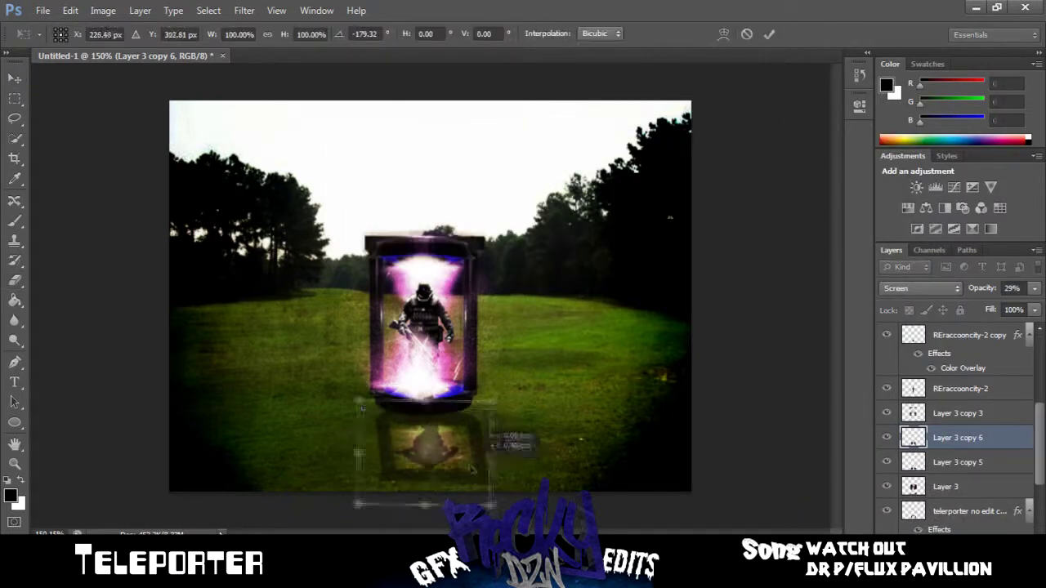
pyautogui.click(948, 476)
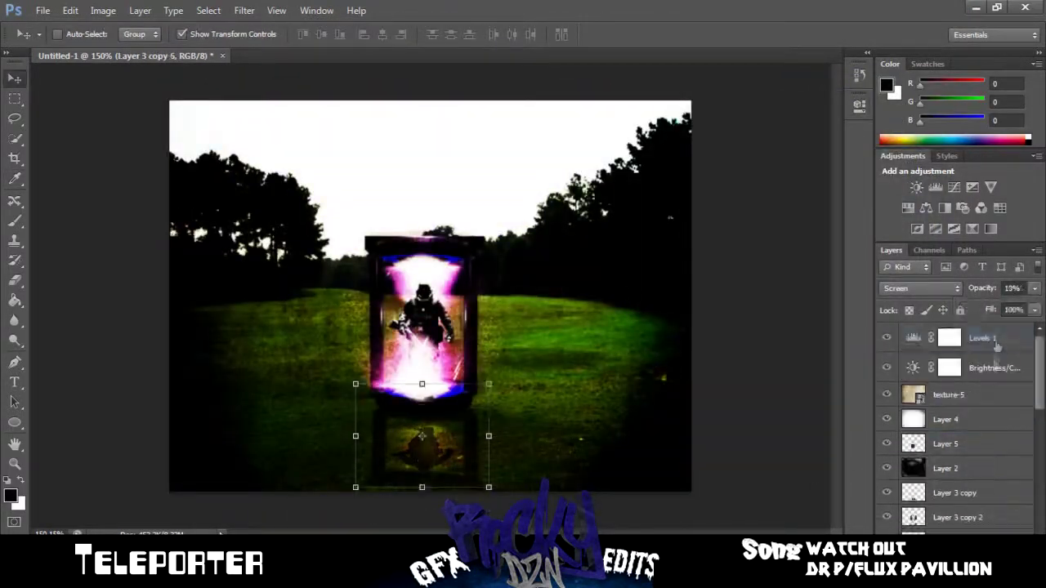
# Select the Levels 1 adjustment layer in the Layers panel
pyautogui.click(996, 343)
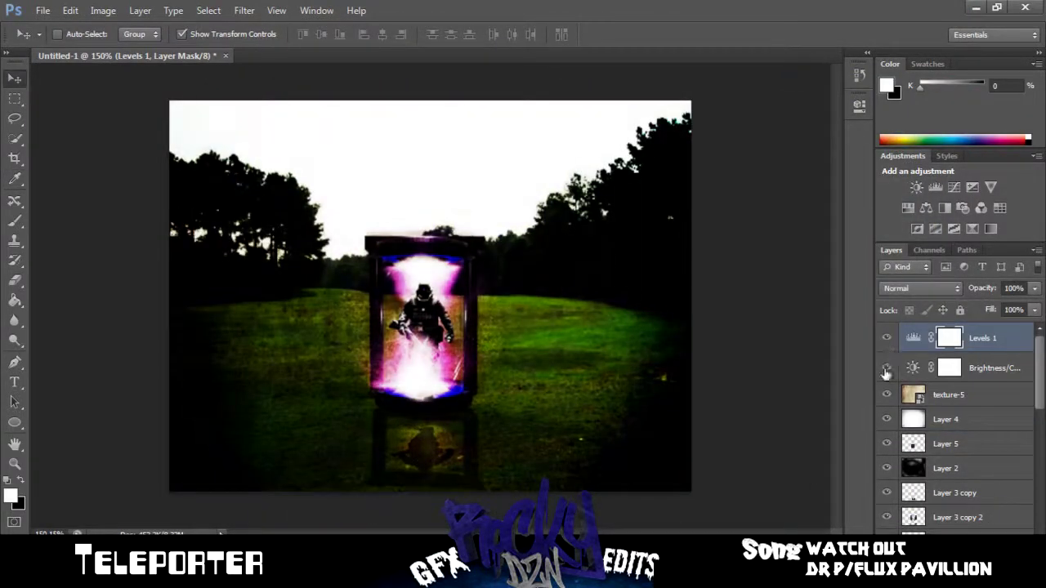
pyautogui.click(964, 207)
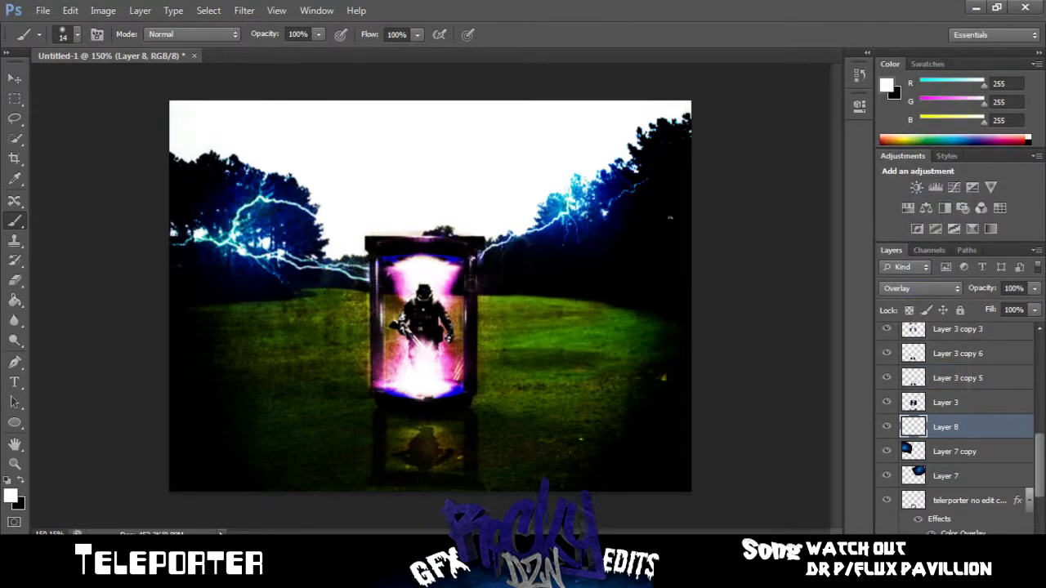
# Set the lightning brush size to 10 px
pyautogui.rightClick(472, 282)
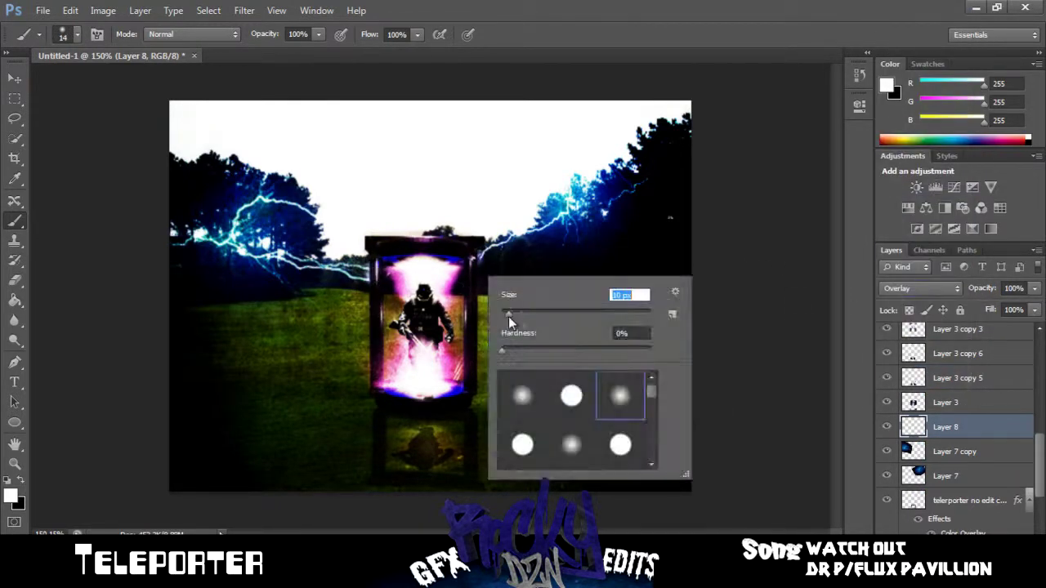
pyautogui.press('Return')
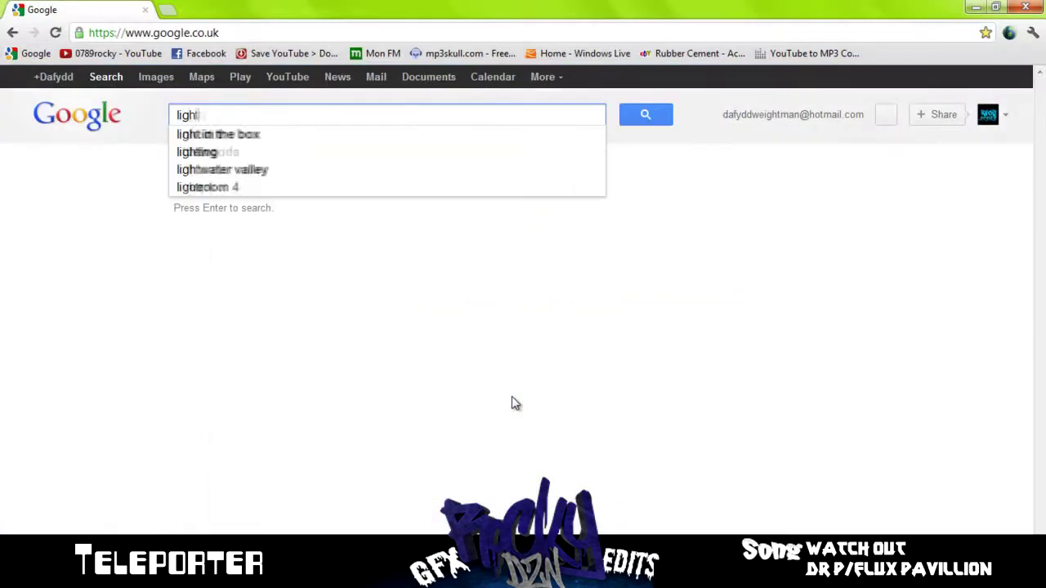
# Search Google for 'lightning brushes'
pyautogui.write('ning brus')
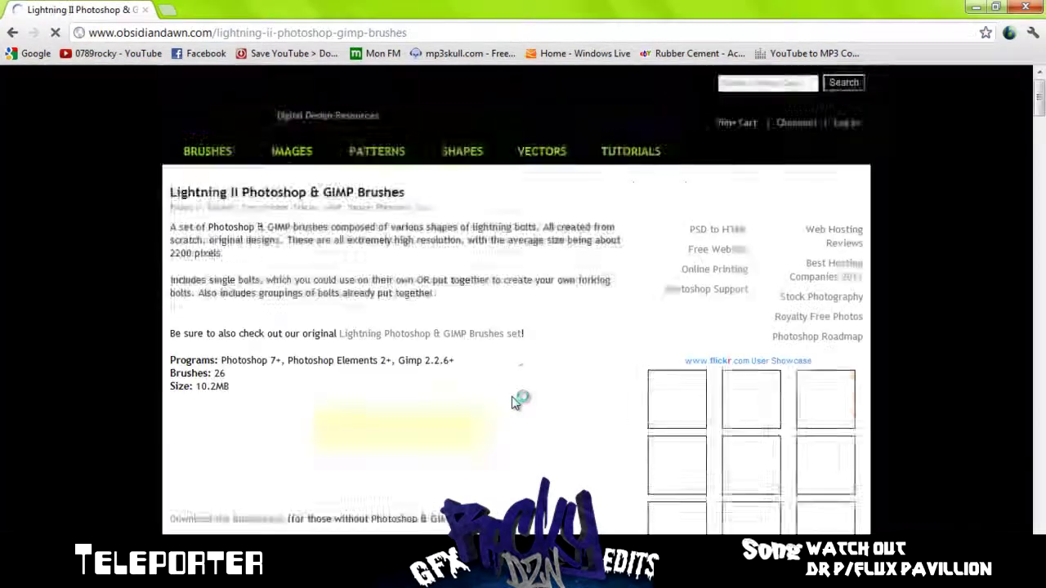